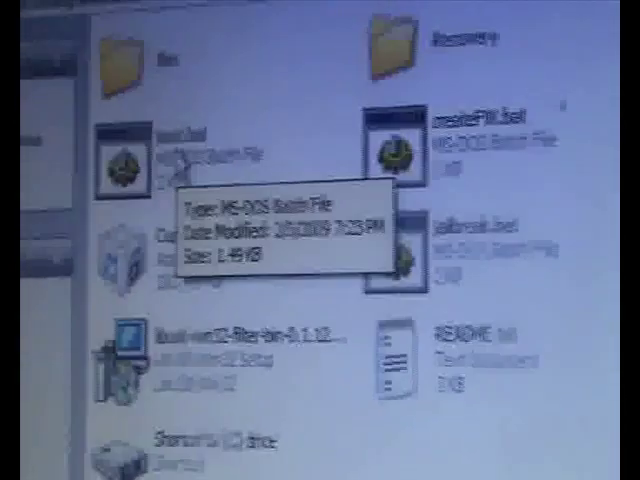
Launch boot.bat and continue past its first 'Press any key to continue' pause.
double_click(158, 178)
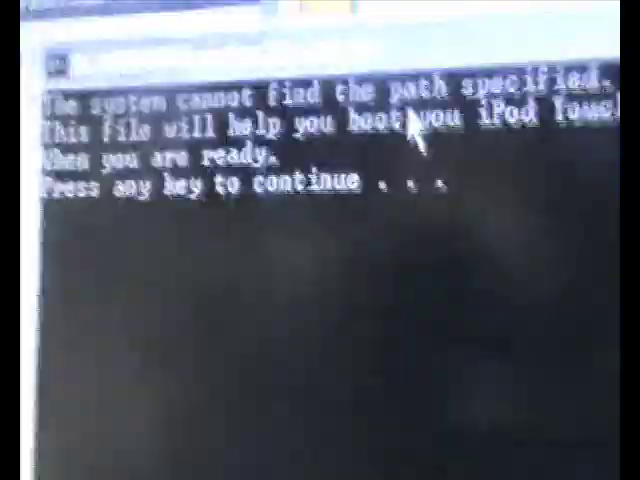
key(Return)
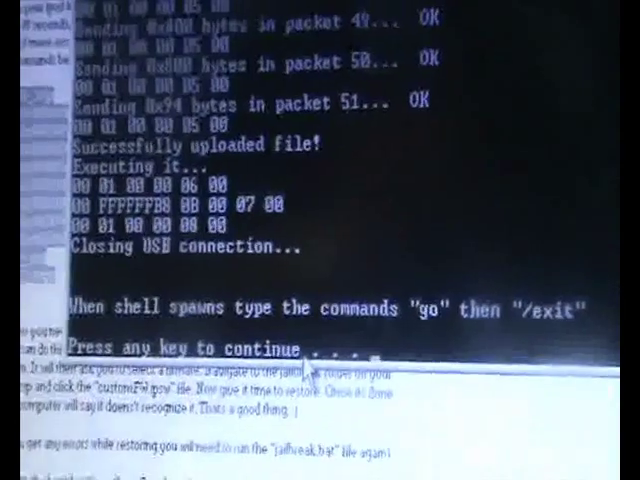
key(Return)
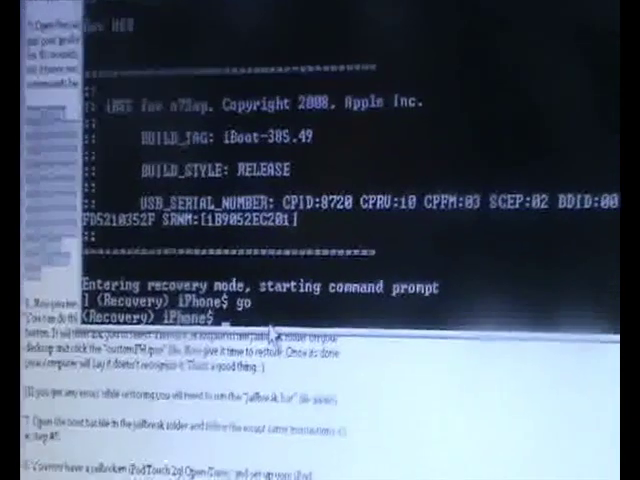
text(/e)
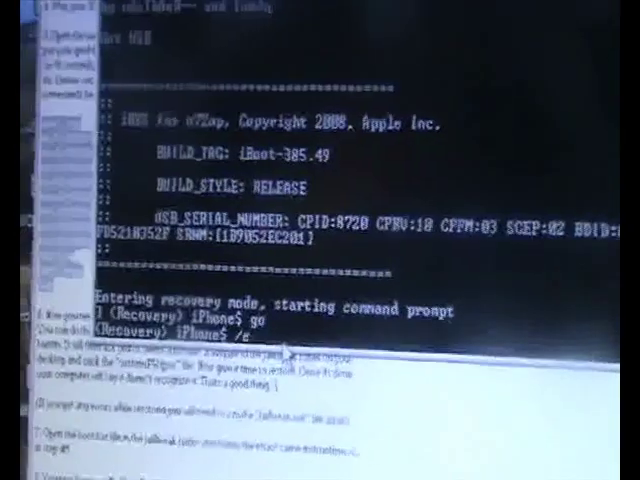
text(xit)
Resume the patched-file upload, then run go and /exit to boot the iPod touch.
key(Return)
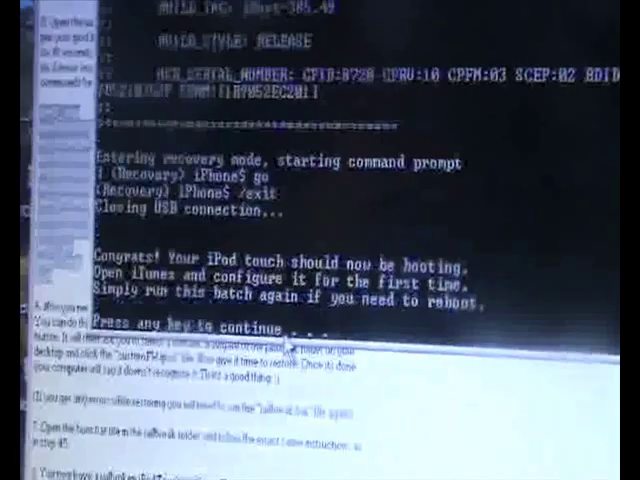